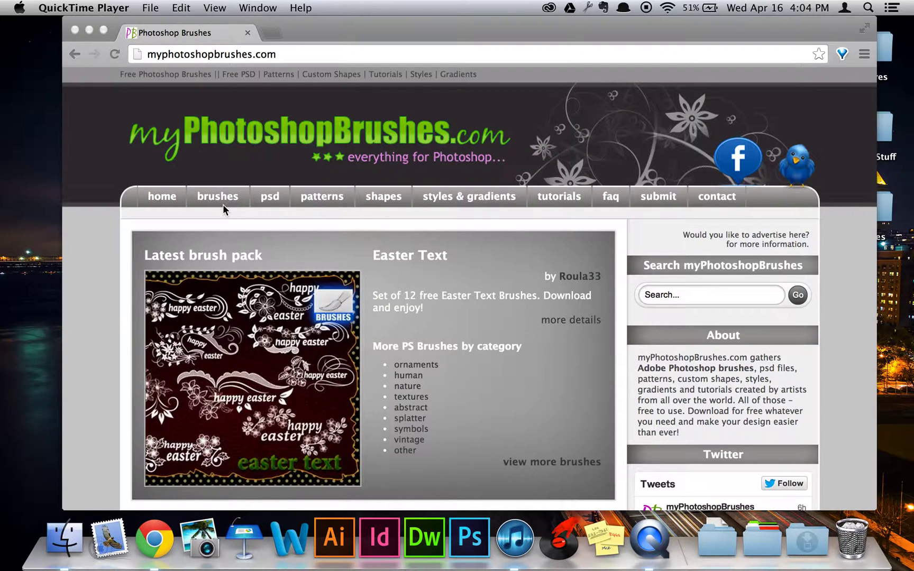
# Bring Chrome to the front and go to the myPhotoshopBrushes brushes listing
pyautogui.click(474, 219)
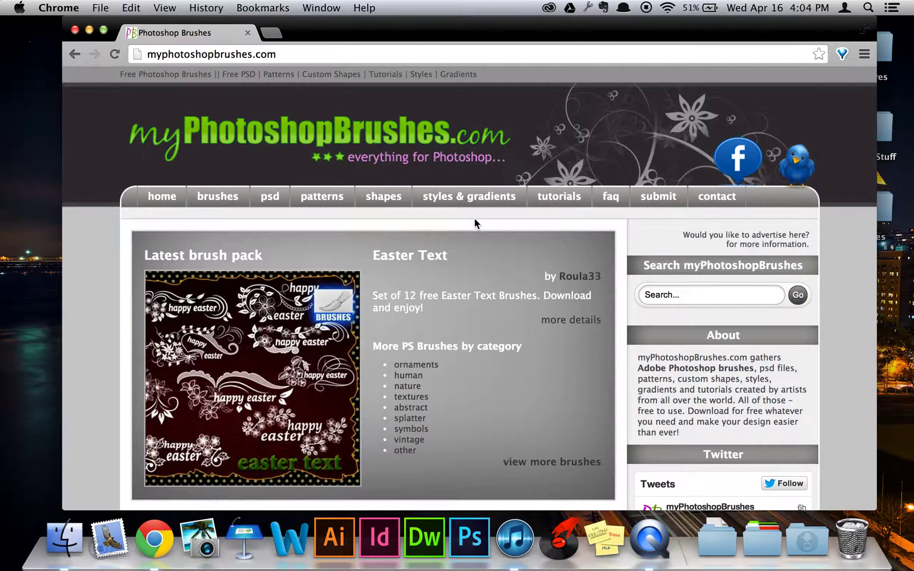
pyautogui.click(213, 199)
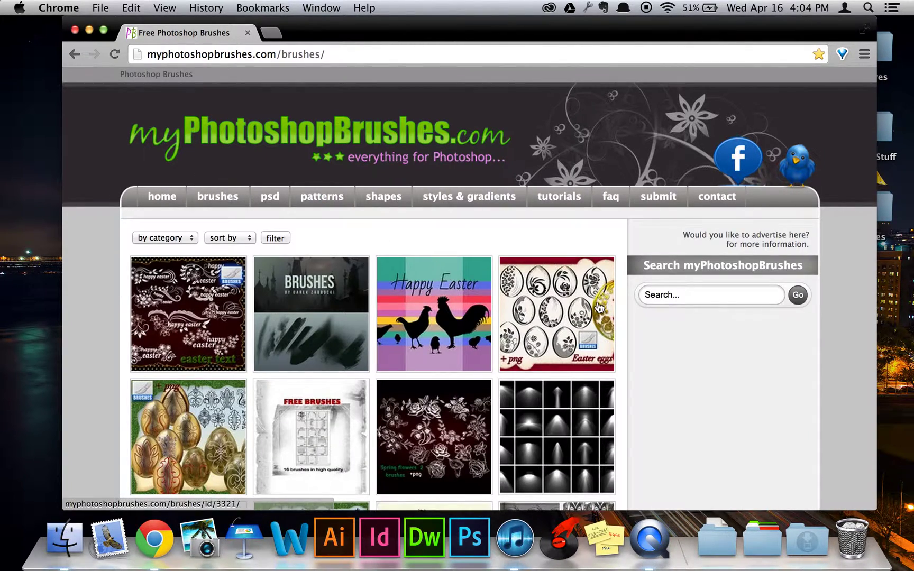
# Open the Leaves Brushes pack page and check its 17-brush count and release date
pyautogui.scroll(-3, 599, 307)
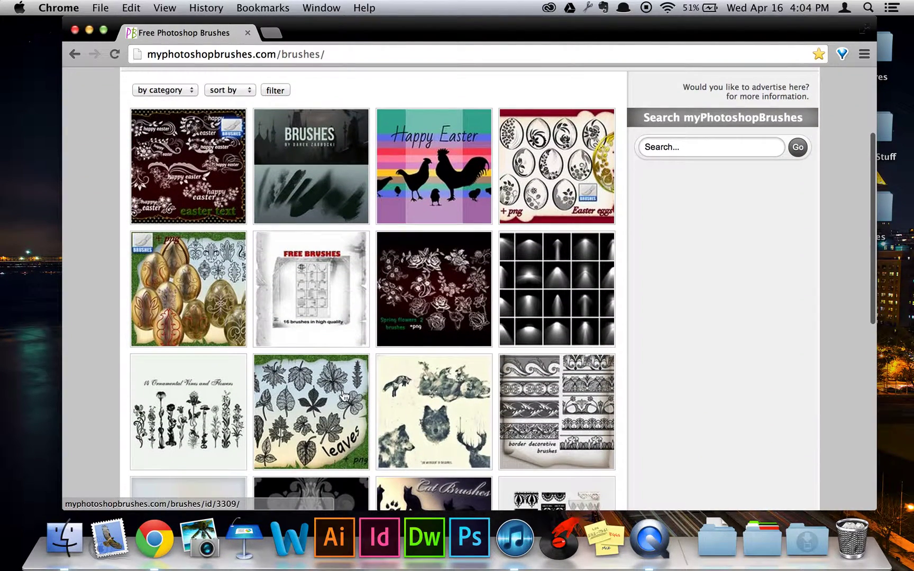
pyautogui.click(344, 396)
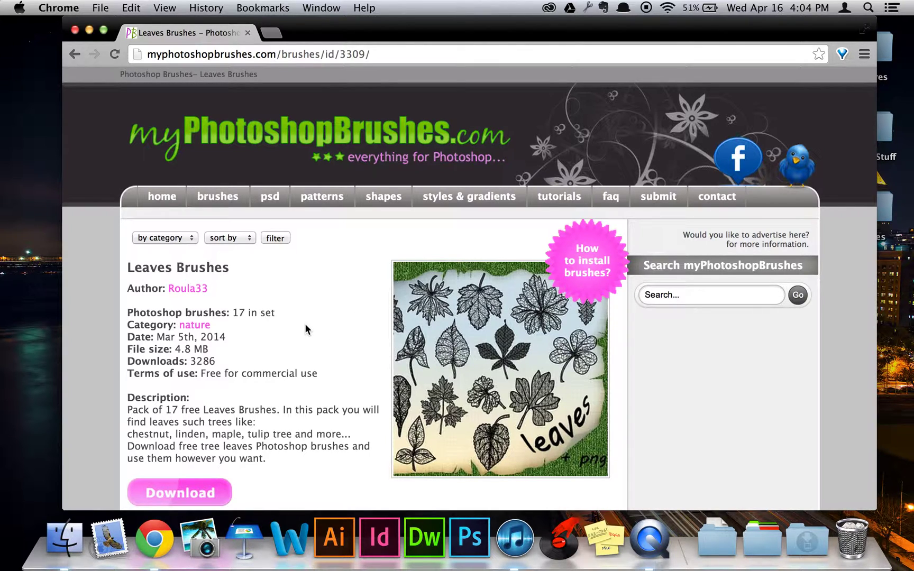
pyautogui.doubleClick(219, 311)
pyautogui.tripleClick(218, 312)
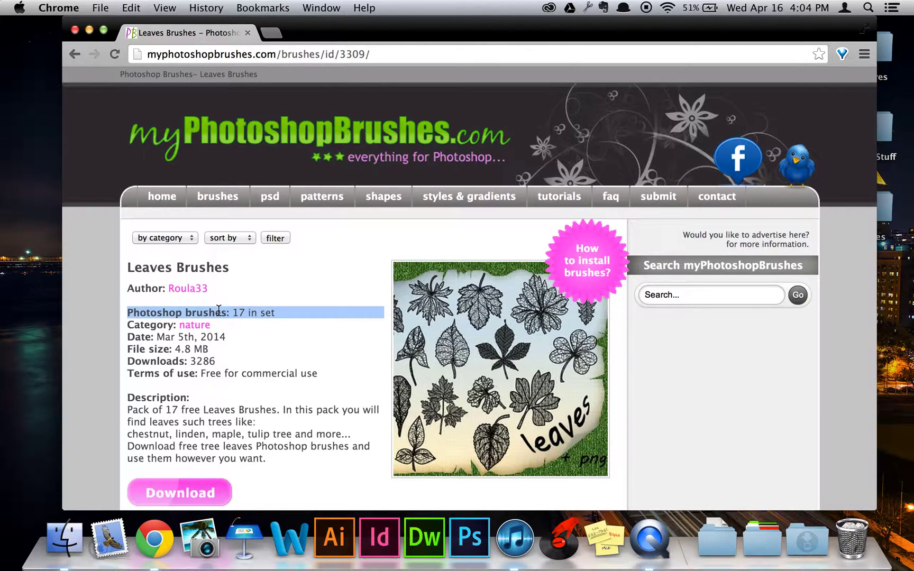
pyautogui.click(275, 329)
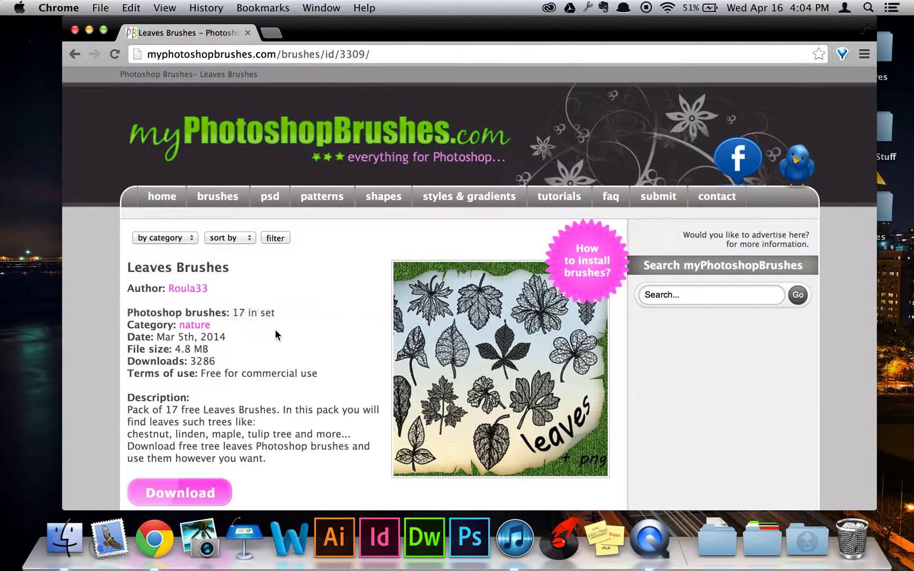
pyautogui.doubleClick(169, 339)
pyautogui.click(189, 344)
# Download the Leaves Brushes pack as leaves-brushes.zip and view it in recent downloads
pyautogui.scroll(-1, 265, 341)
pyautogui.tripleClick(206, 347)
pyautogui.click(239, 348)
pyautogui.scroll(-3, 329, 335)
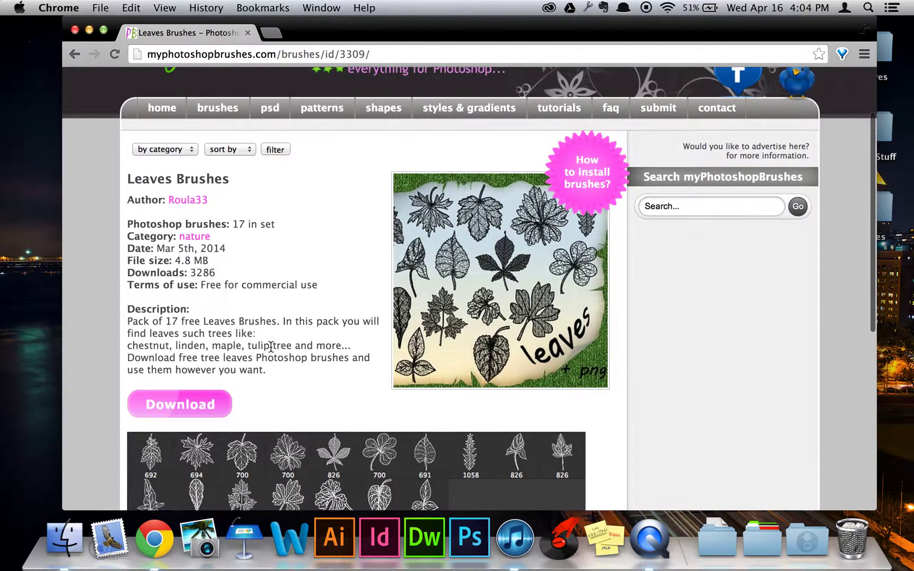
pyautogui.scroll(-5, 388, 337)
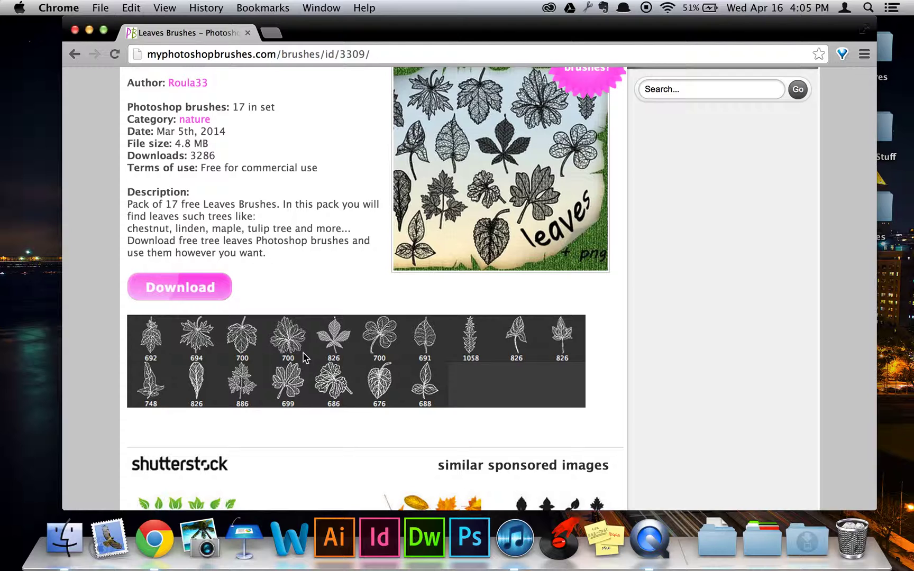
pyautogui.click(161, 287)
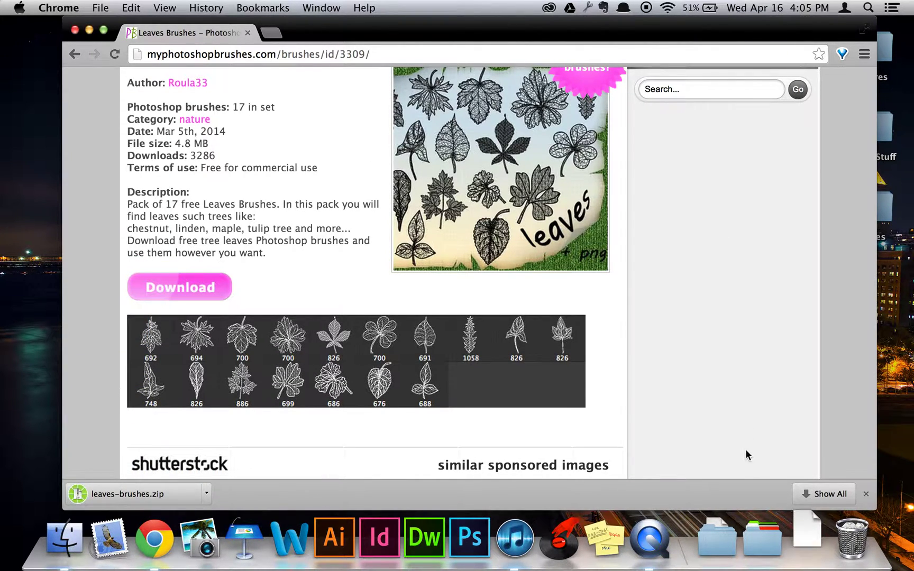
pyautogui.click(806, 539)
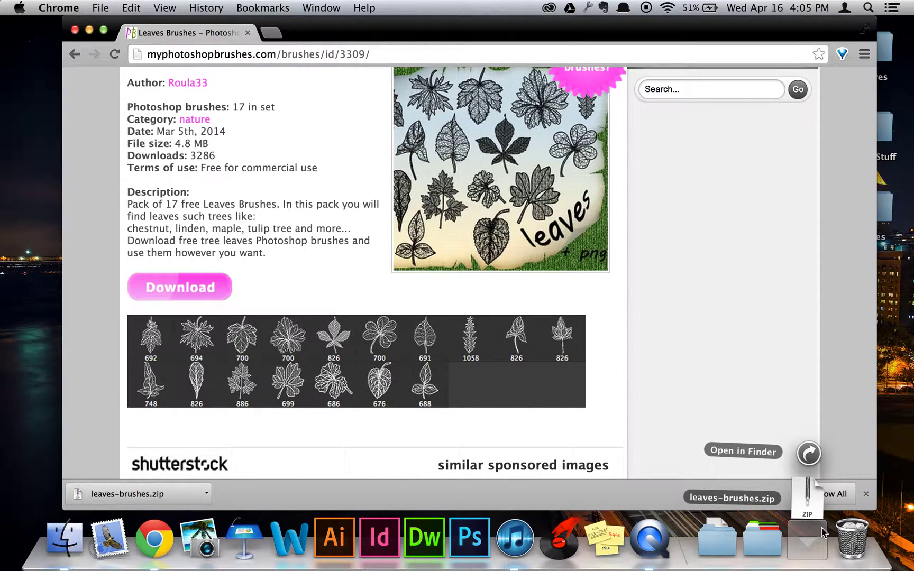
# Unzip leaves-brushes.zip in Downloads and open the extracted leaves-brushes folder
pyautogui.click(804, 451)
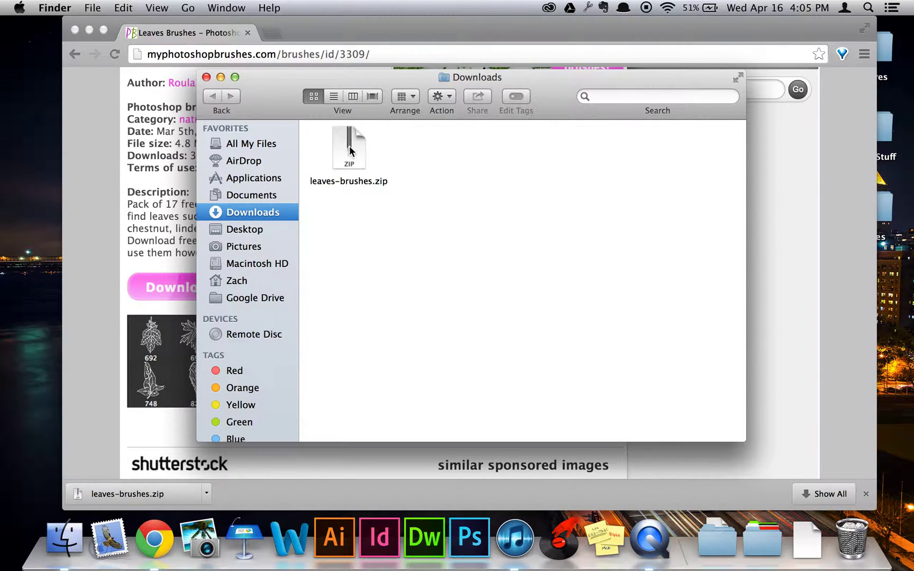
pyautogui.doubleClick(346, 146)
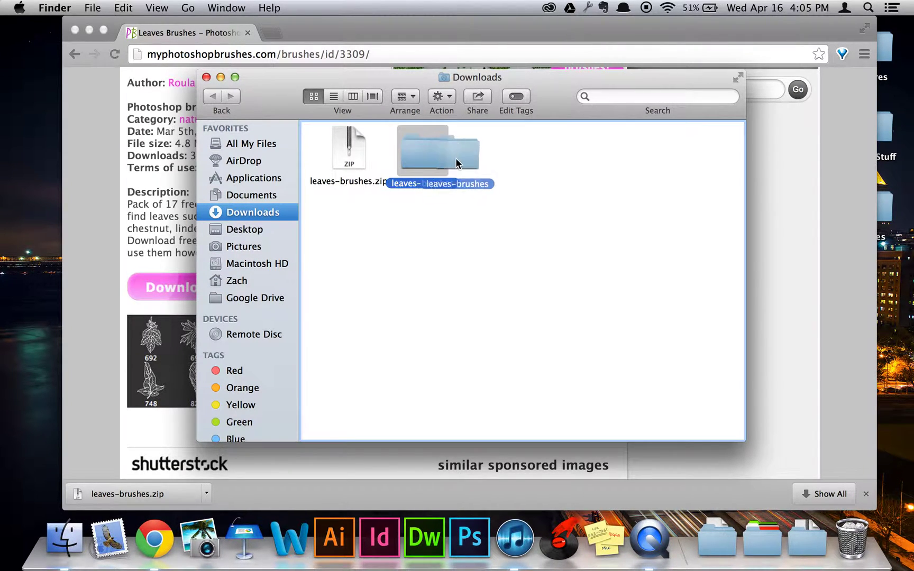
pyautogui.moveTo(437, 147); pyautogui.dragTo(472, 148)
pyautogui.click(505, 174)
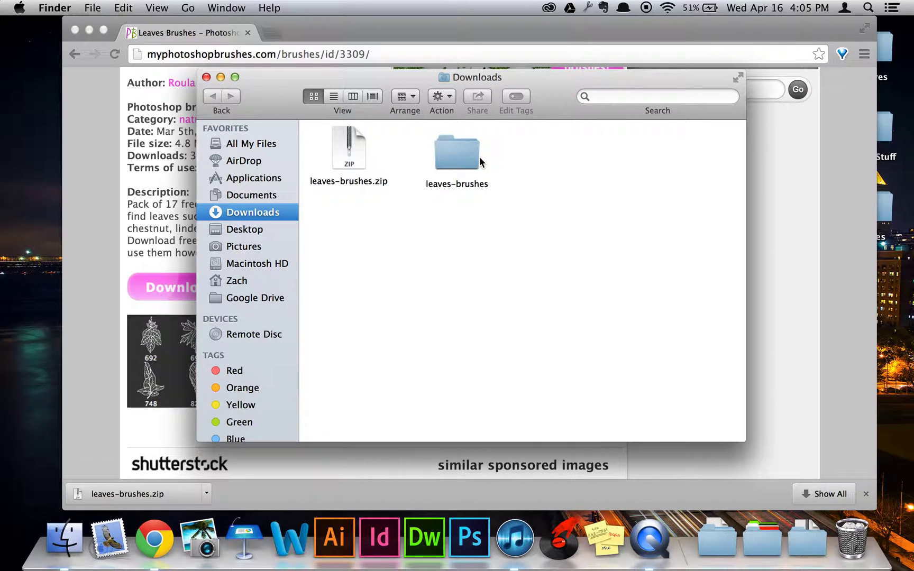
pyautogui.doubleClick(463, 159)
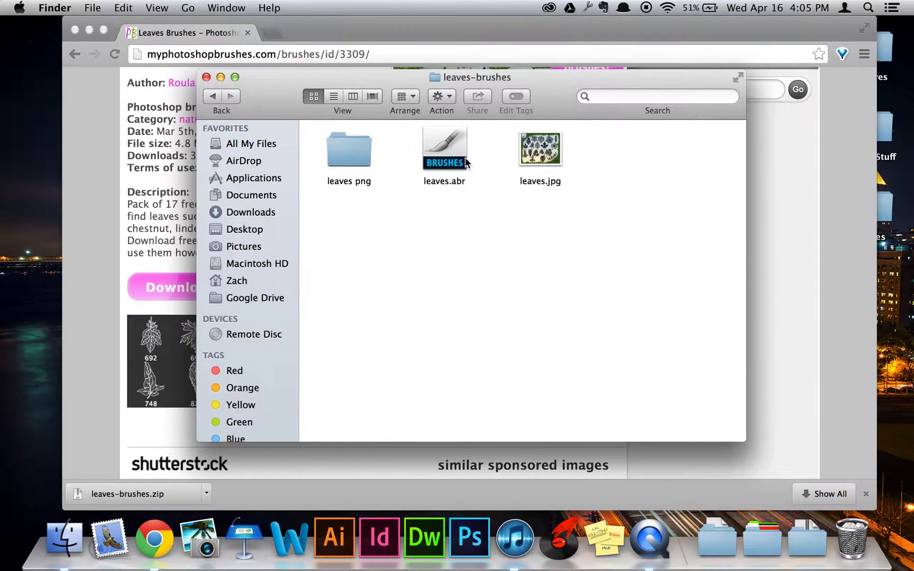
# Quick Look leaves.jpg and leav1.png from the leaves png folder, then return to leaves-brushes
pyautogui.click(553, 149)
pyautogui.press('space')
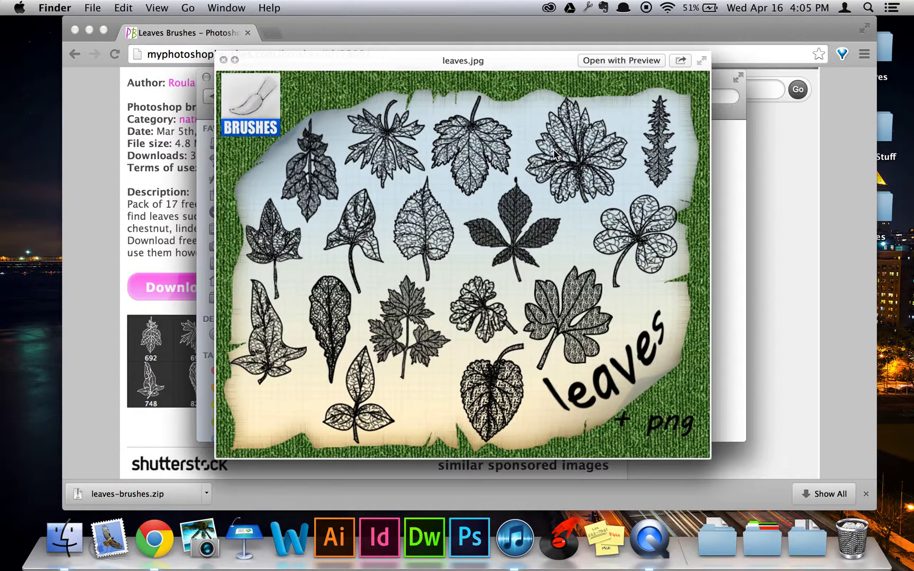
pyautogui.press('space')
pyautogui.click(345, 151)
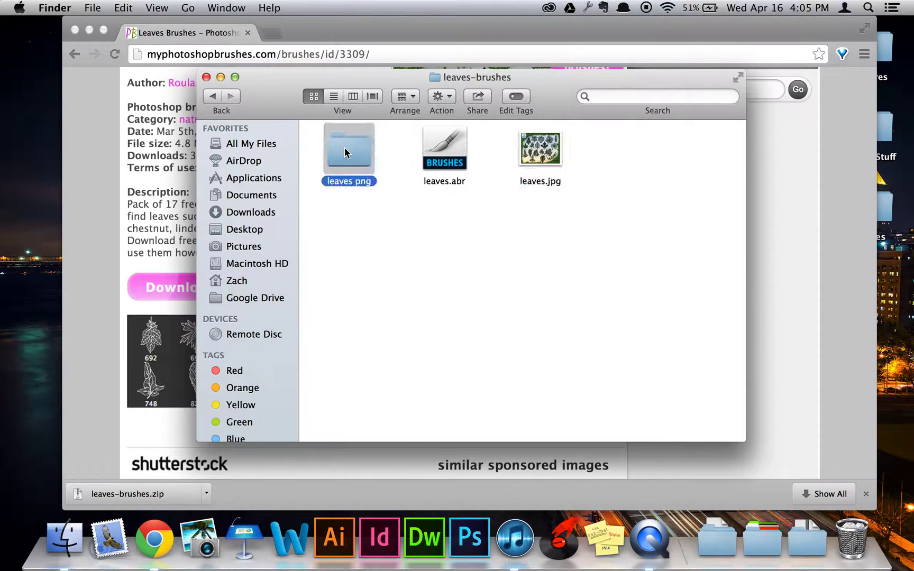
pyautogui.doubleClick(344, 147)
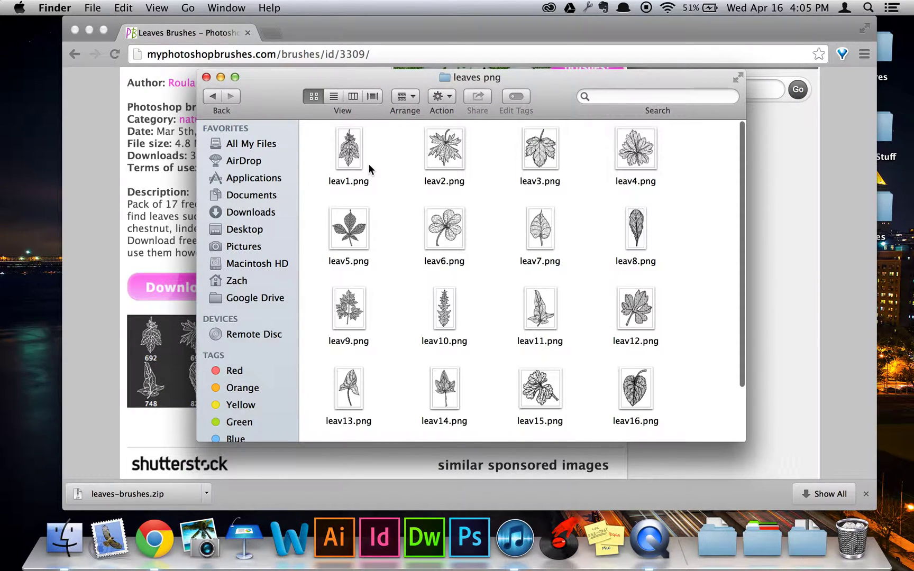
pyautogui.click(352, 158)
pyautogui.press('space')
pyautogui.press('space')
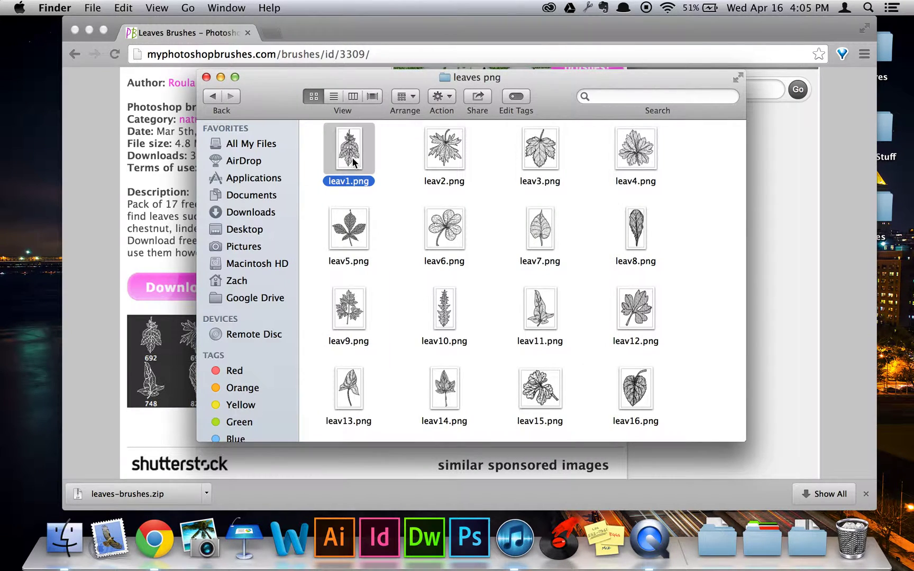
pyautogui.click(214, 96)
pyautogui.click(479, 207)
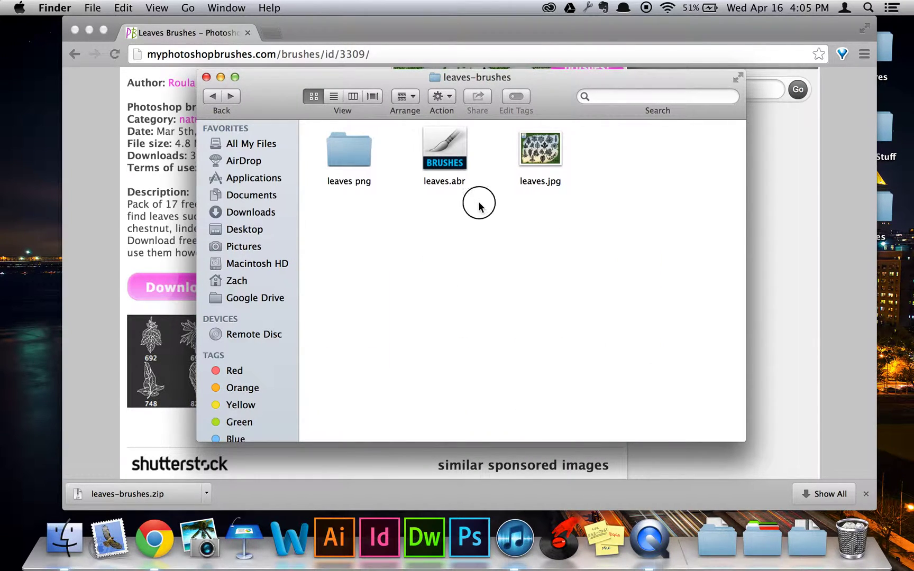
pyautogui.moveTo(434, 139); pyautogui.dragTo(412, 127)
# Rename the leaves.abr brush file to Leaves and open a second Finder tab
pyautogui.click(506, 239)
pyautogui.click(462, 193)
pyautogui.click(411, 152)
pyautogui.click(447, 159)
pyautogui.press('Return')
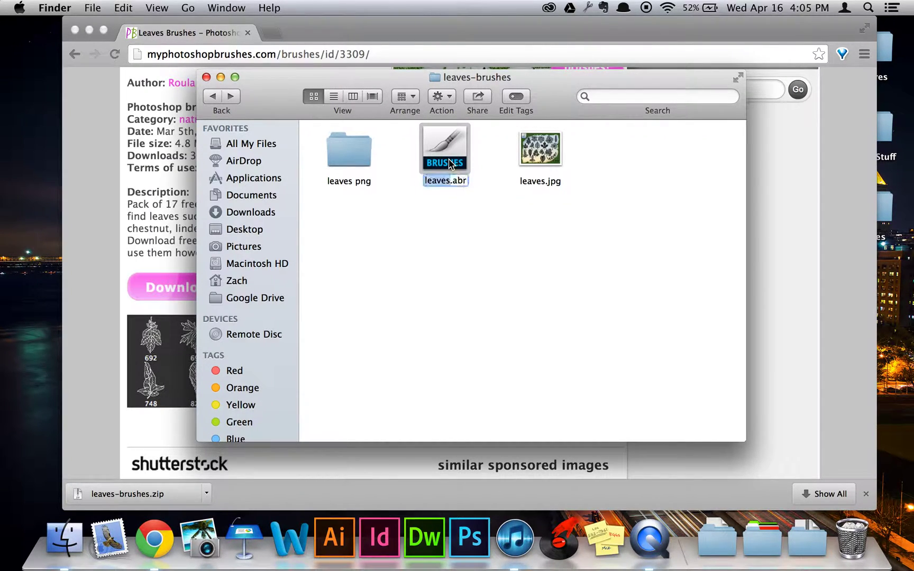
pyautogui.write('Leaves')
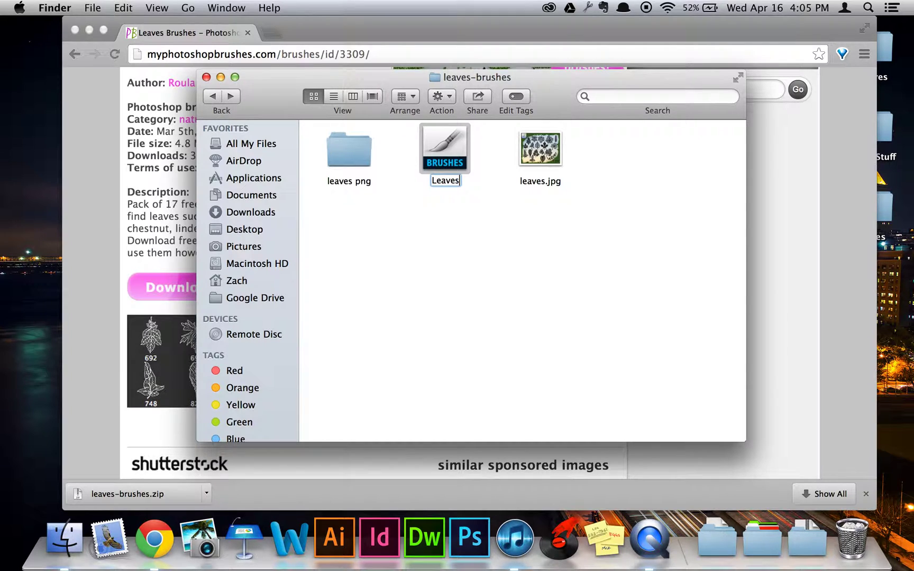
pyautogui.press('Return')
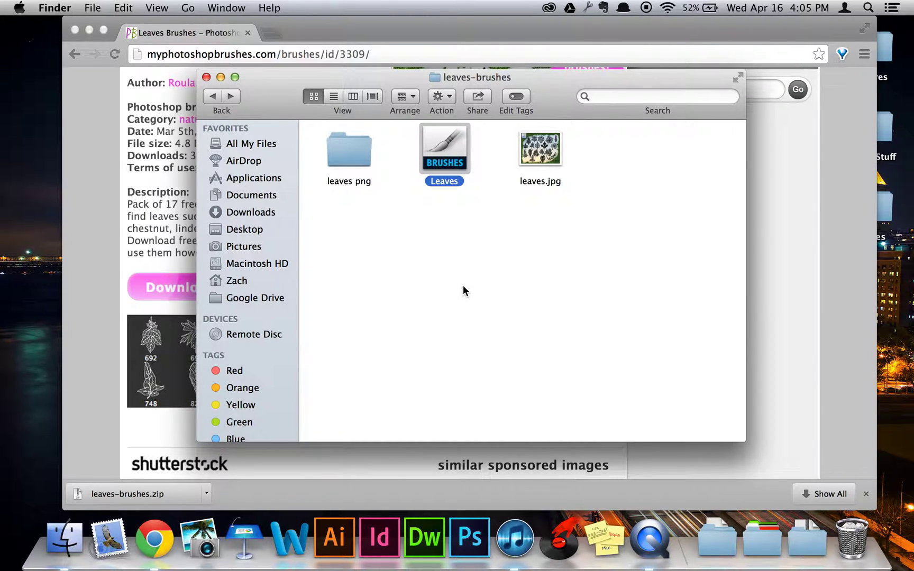
pyautogui.press('super+t')
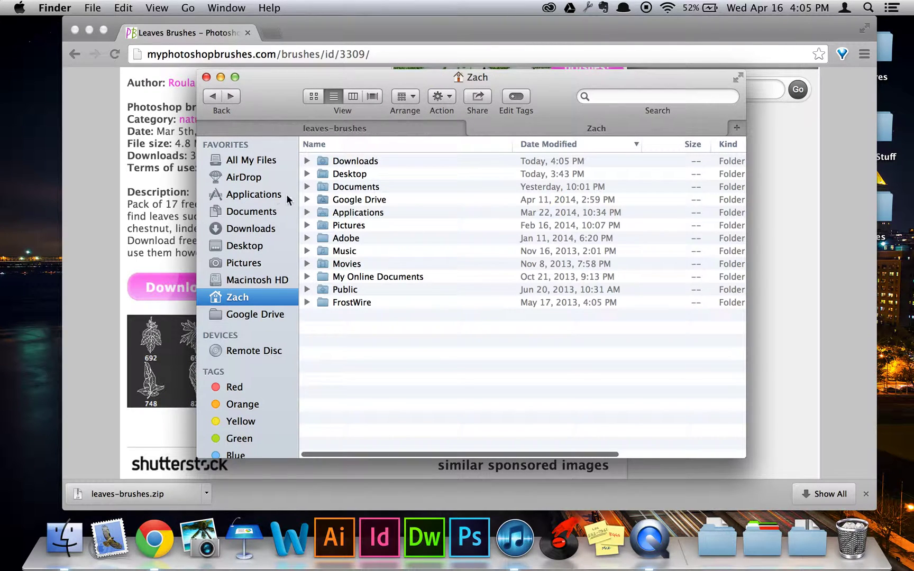
# Navigate to Applications > Adobe Photoshop CC > Presets in the new tab
pyautogui.click(256, 196)
pyautogui.doubleClick(369, 224)
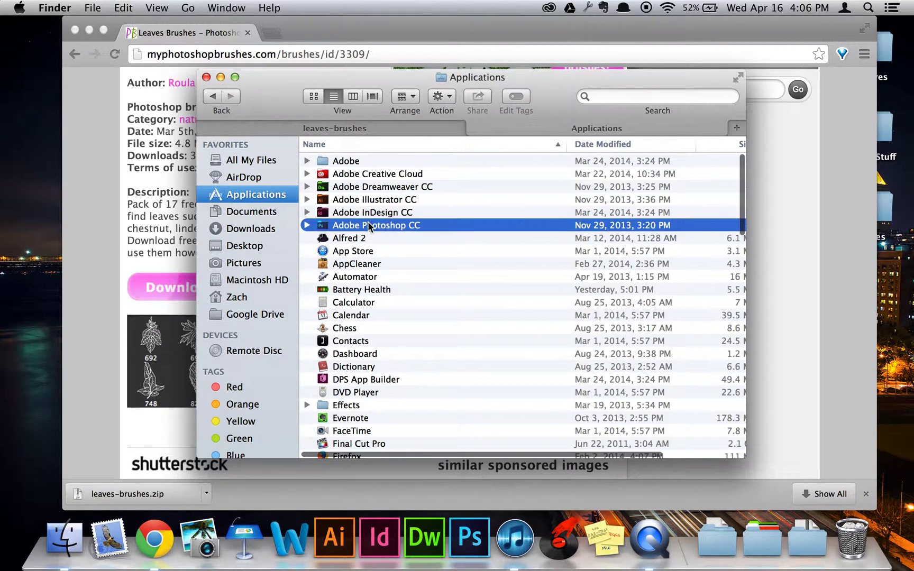
pyautogui.doubleClick(351, 238)
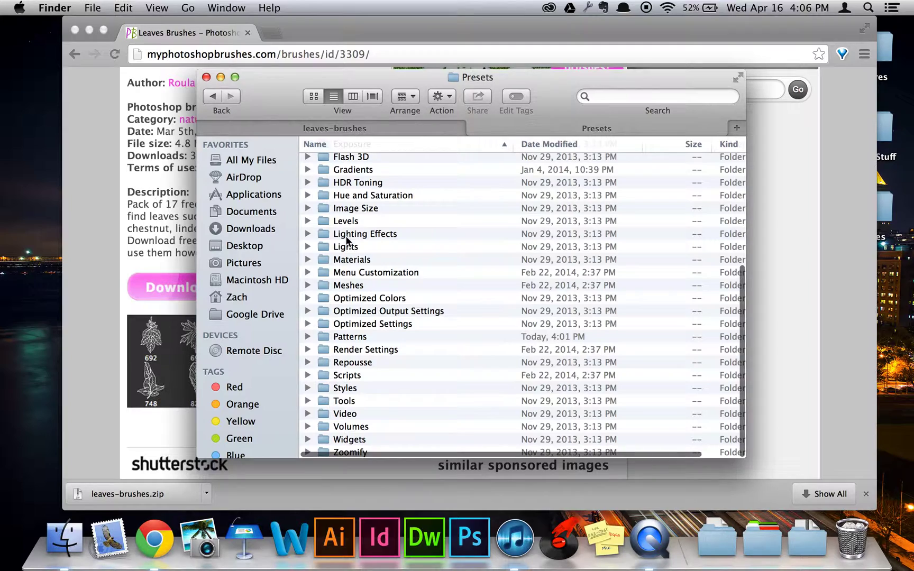
pyautogui.scroll(10, 404, 241)
pyautogui.scroll(-2, 404, 242)
pyautogui.scroll(-5, 405, 240)
pyautogui.scroll(8, 405, 241)
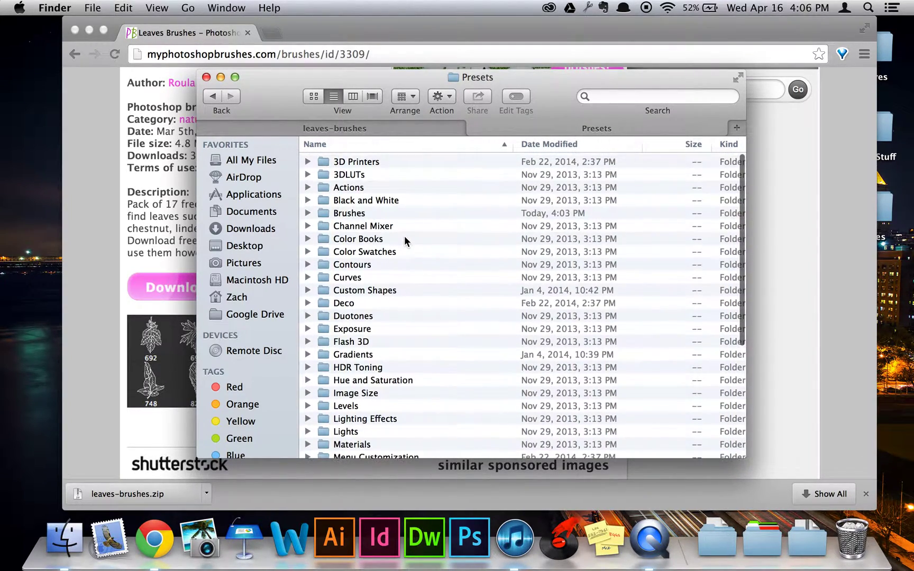
# Open the Brushes presets folder and look over its installed .abr brush sets
pyautogui.click(399, 212)
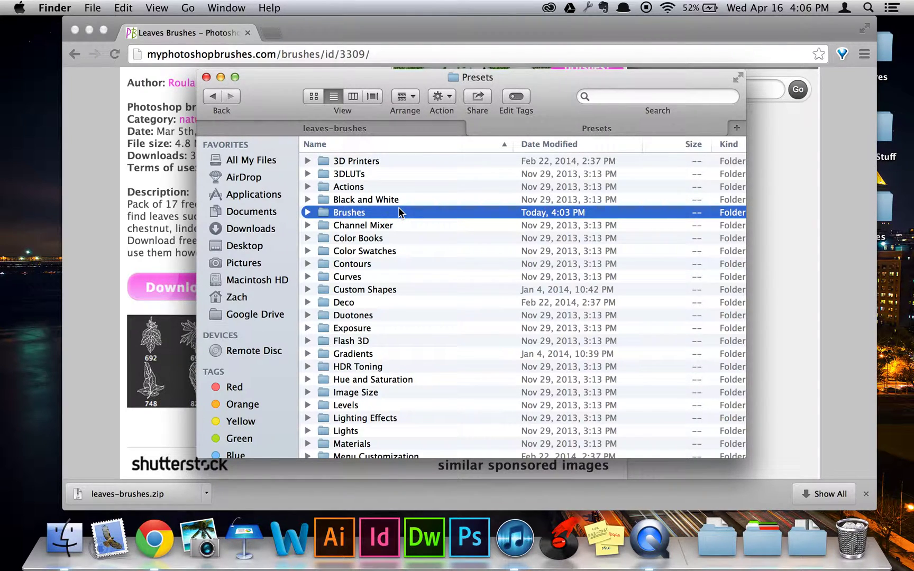
pyautogui.doubleClick(399, 211)
pyautogui.scroll(-5, 399, 208)
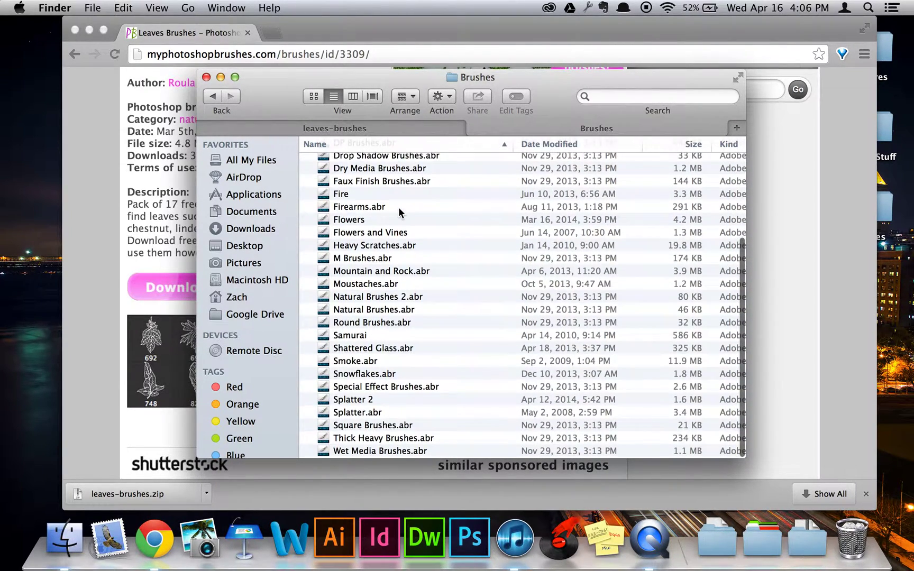
pyautogui.scroll(5, 398, 207)
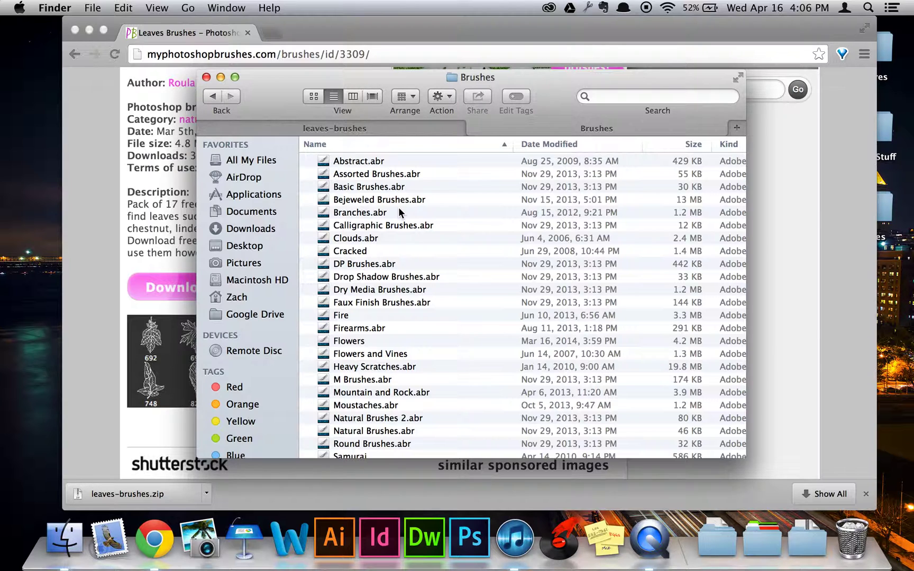
pyautogui.scroll(-5, 399, 210)
pyautogui.scroll(5, 398, 214)
pyautogui.click(414, 126)
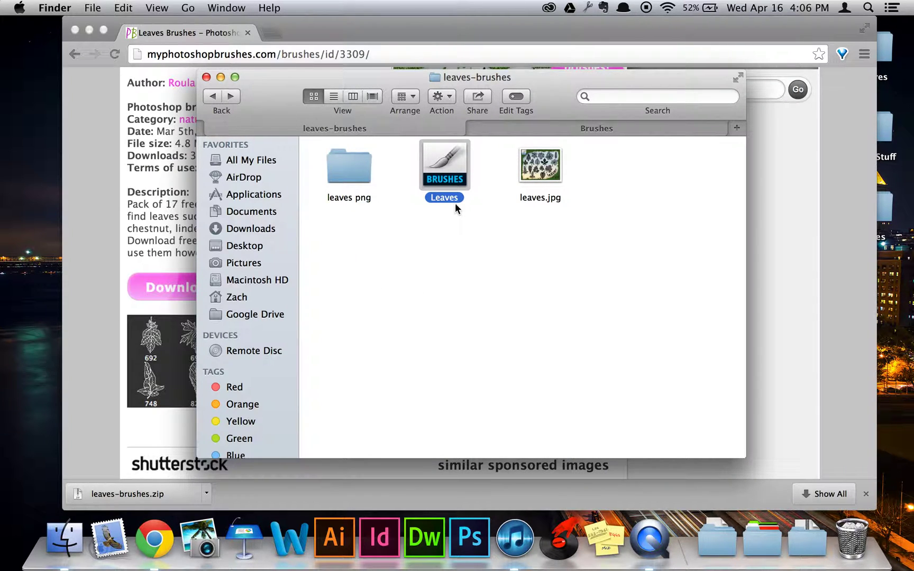
# Drag the Leaves brush file into Photoshop's Brushes folder, confirm it in list view, and launch Photoshop CC
pyautogui.moveTo(432, 170)
pyautogui.mouseDown()
pyautogui.moveTo(426, 174)
pyautogui.moveTo(442, 173)
pyautogui.moveTo(492, 126)
pyautogui.mouseUp()
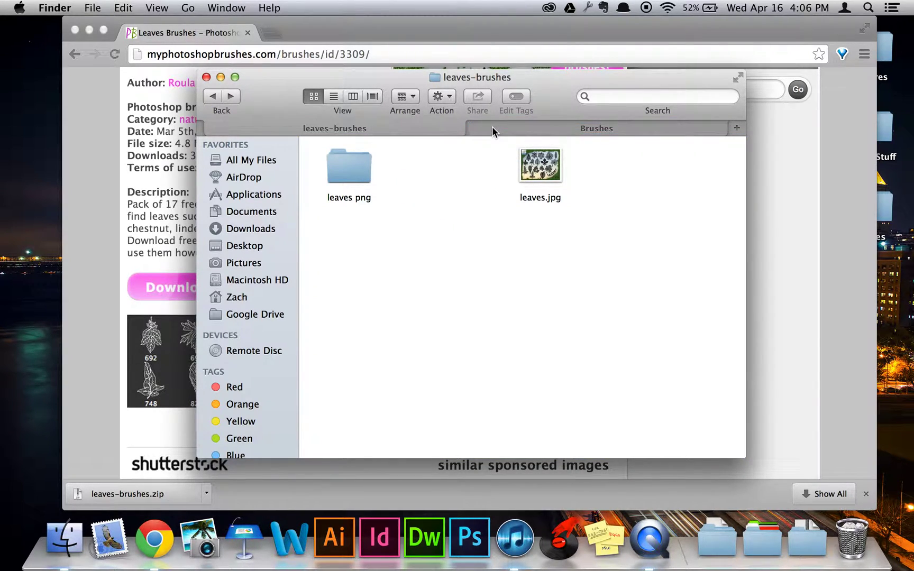
pyautogui.click(492, 127)
pyautogui.click(447, 289)
pyautogui.press('l')
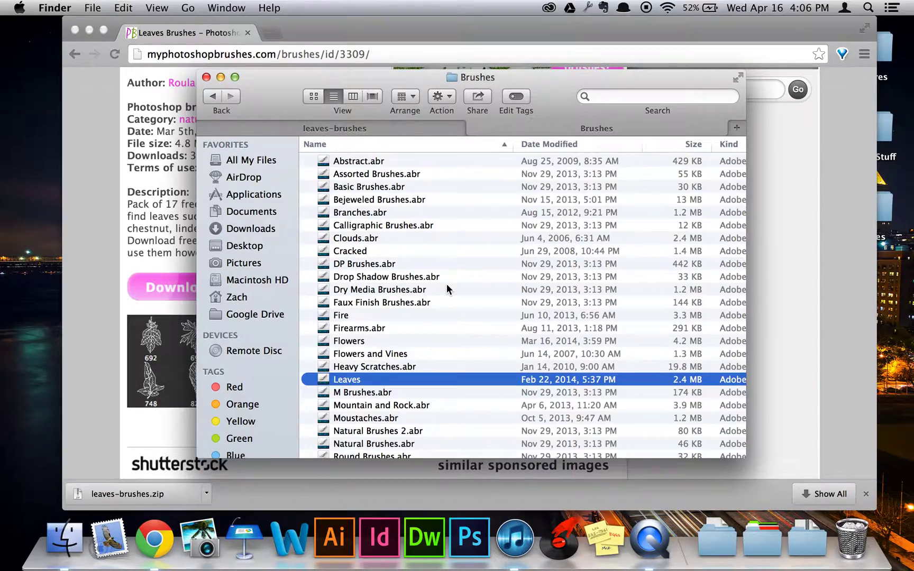
pyautogui.scroll(-3, 447, 290)
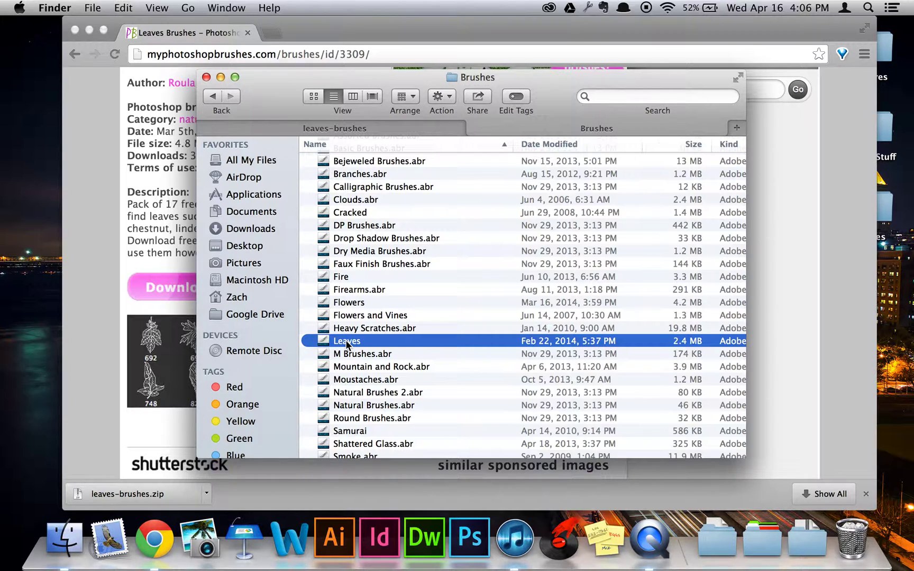
pyautogui.click(459, 561)
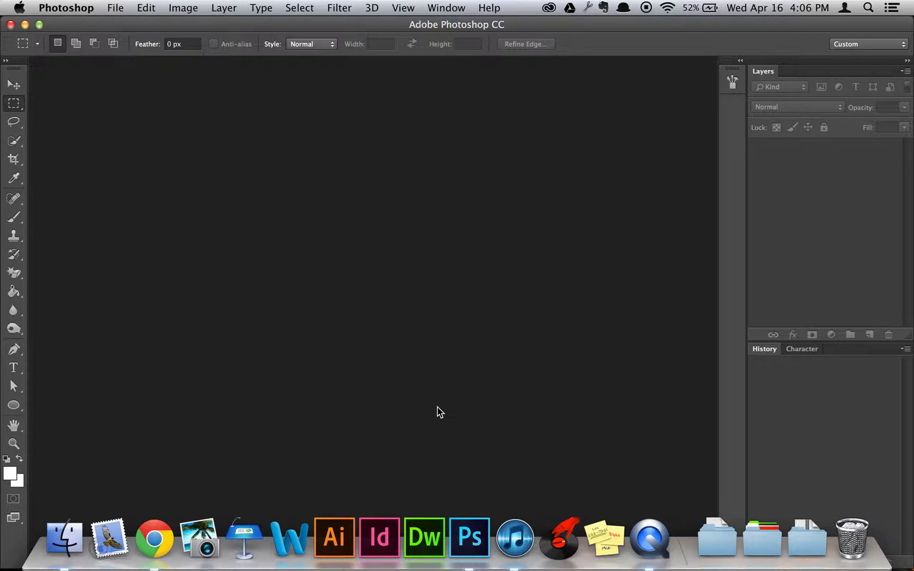
# Create a 2560×1600 document, fit it on screen, fill it white, and pick the Brush tool
pyautogui.press('super+n')
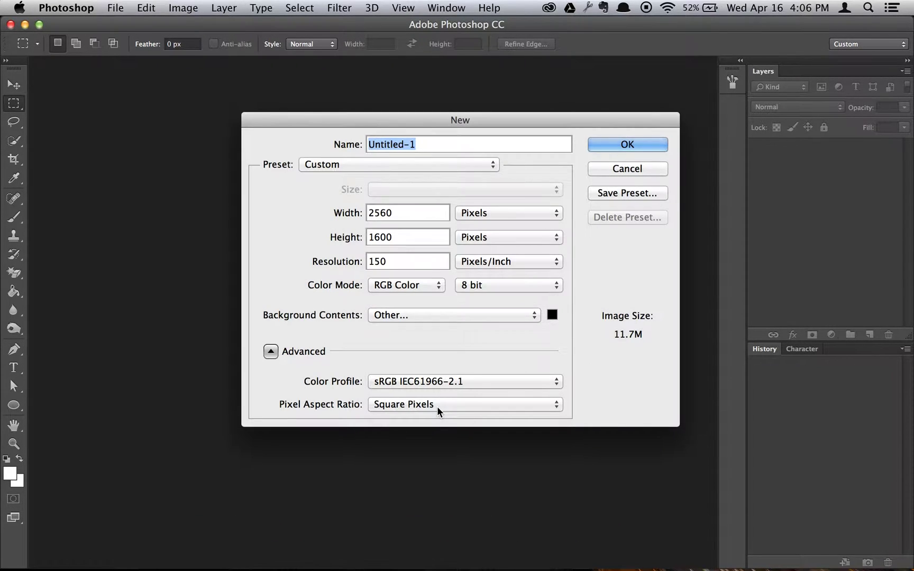
pyautogui.press('Escape')
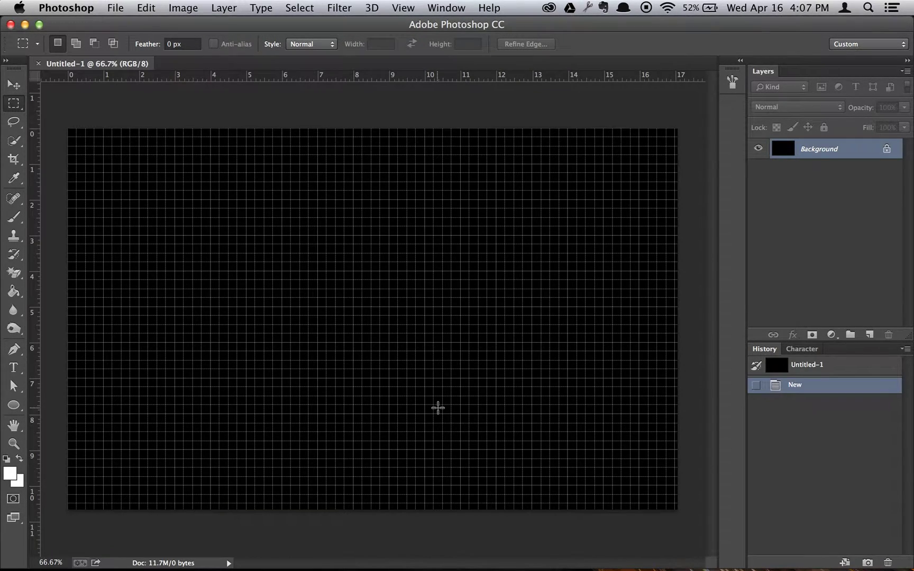
pyautogui.press('super+0')
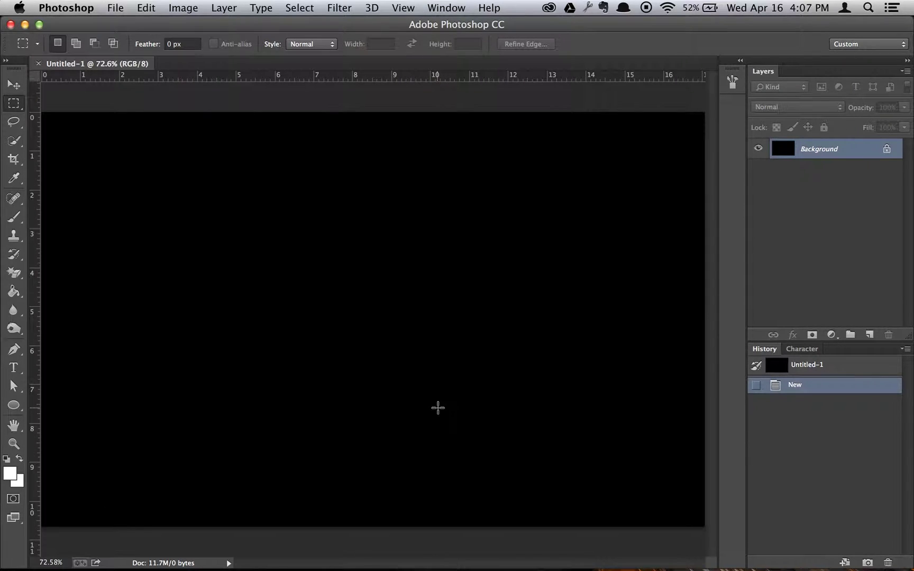
pyautogui.hotkey('alt', 'BackSpace')
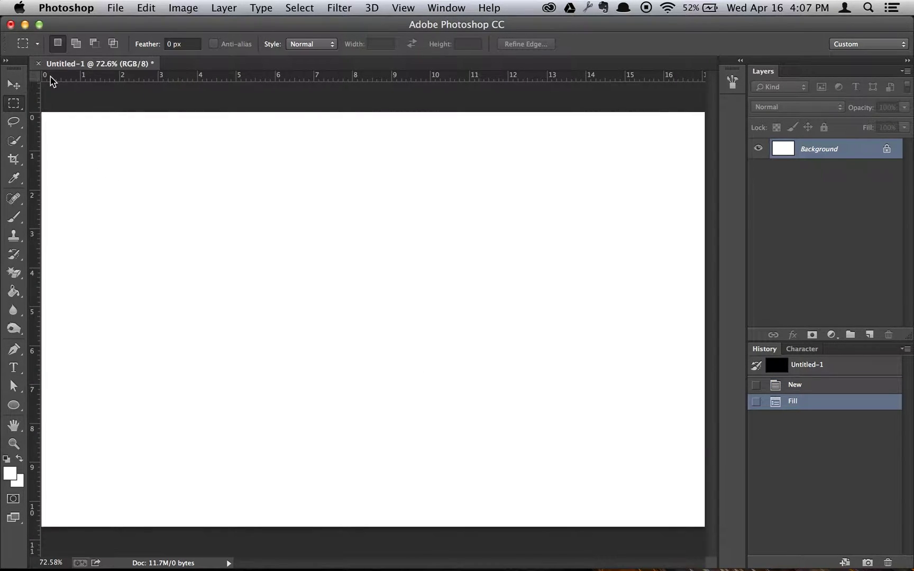
pyautogui.click(14, 217)
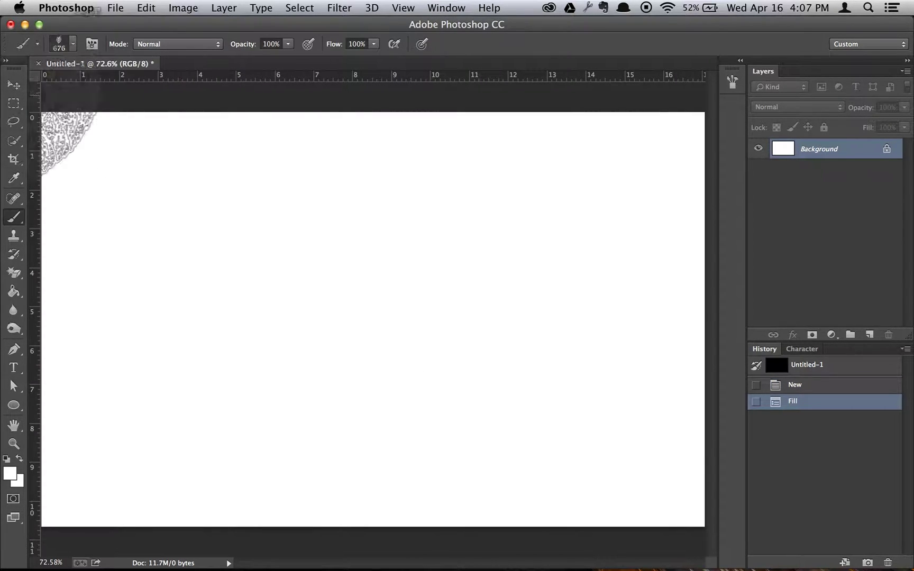
pyautogui.click(73, 44)
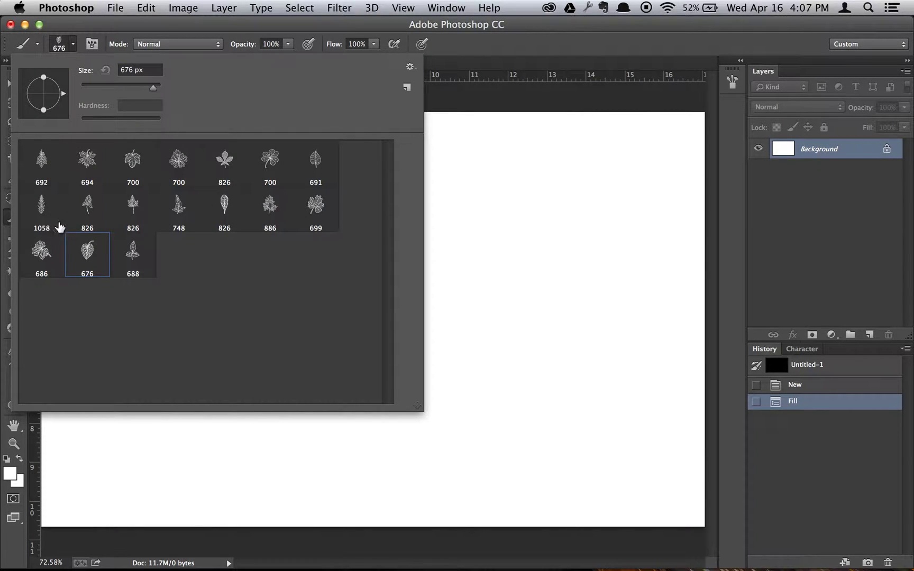
# Load the Leaves brush set from the preset picker, replacing the current brushes
pyautogui.click(411, 68)
pyautogui.scroll(-10, 449, 327)
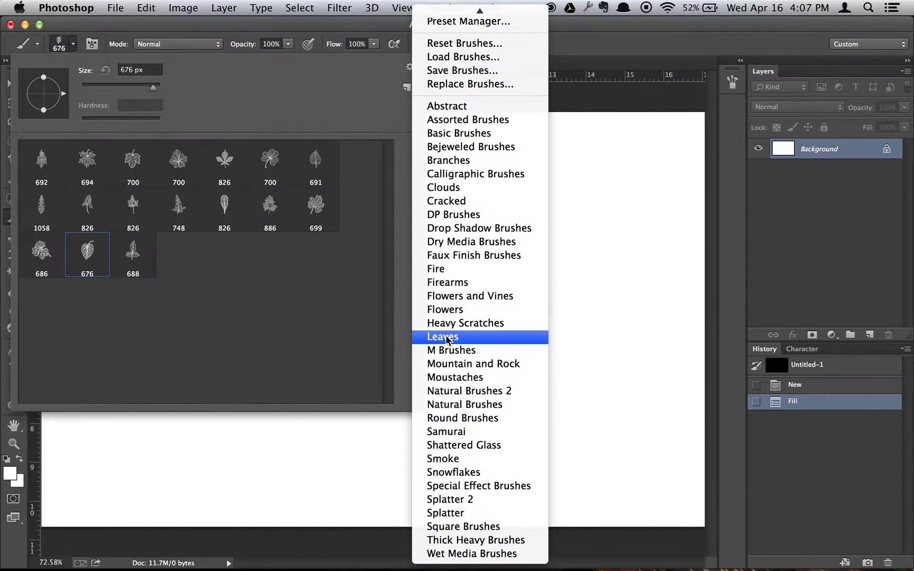
pyautogui.click(456, 338)
pyautogui.click(544, 217)
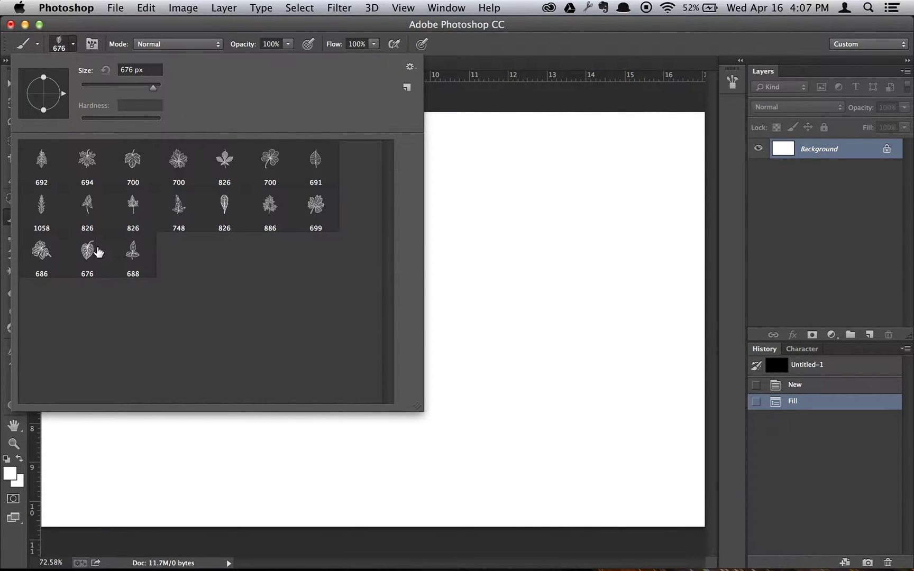
# Stamp a black leaf near the canvas top centre with the 826 px leaf brush
pyautogui.click(224, 160)
pyautogui.click(534, 317)
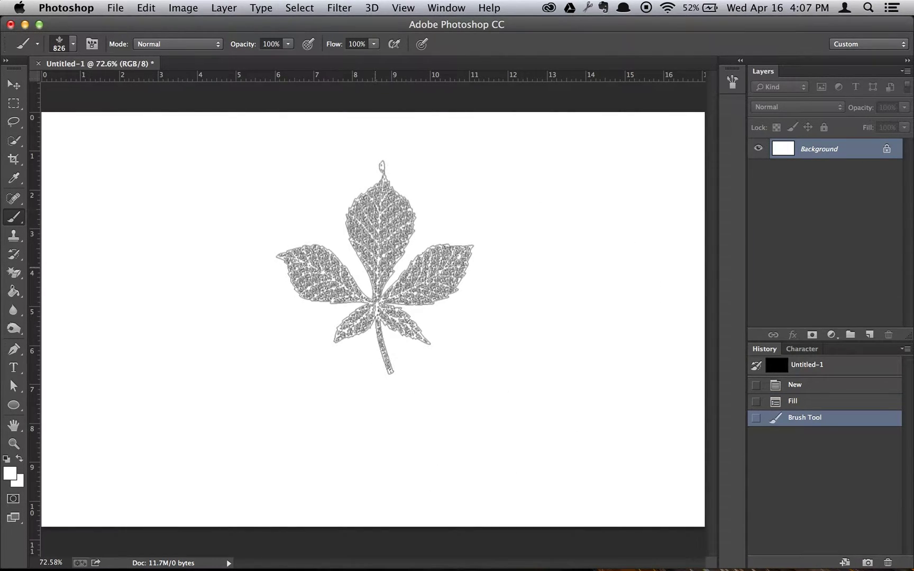
pyautogui.press('d')
pyautogui.click(437, 241)
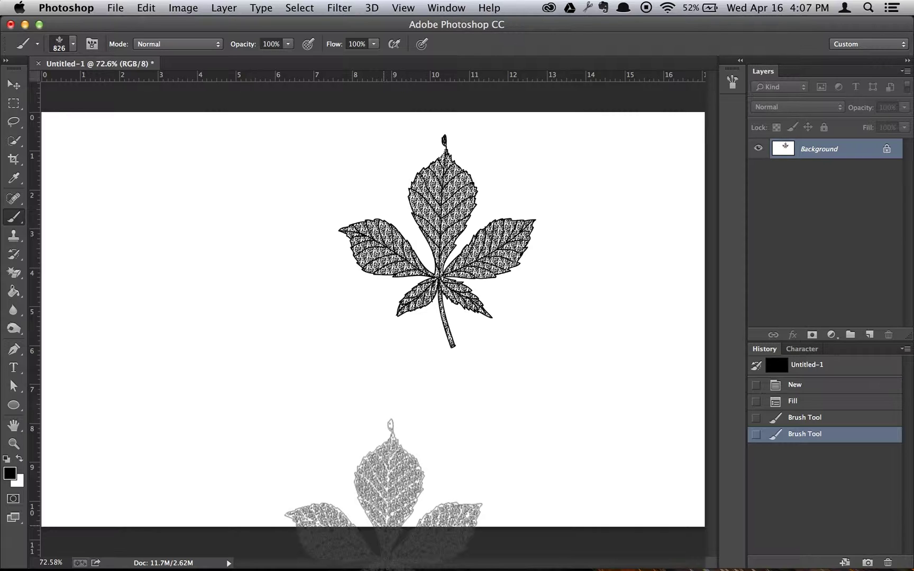
# Return to Chrome and download the 3D Freebie Pattern pack from the site's patterns section
pyautogui.press('super+Tab')
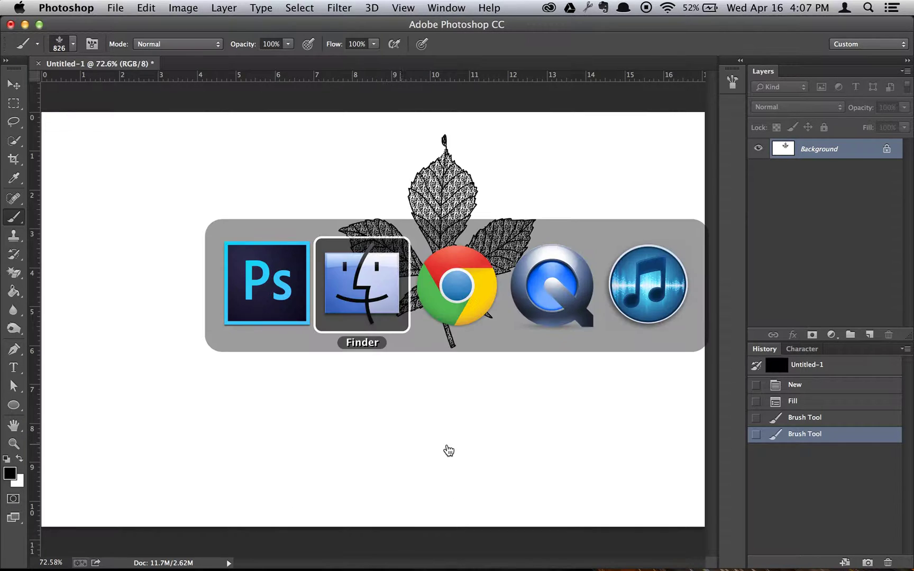
pyautogui.press('super+Tab')
pyautogui.scroll(5, 252, 100)
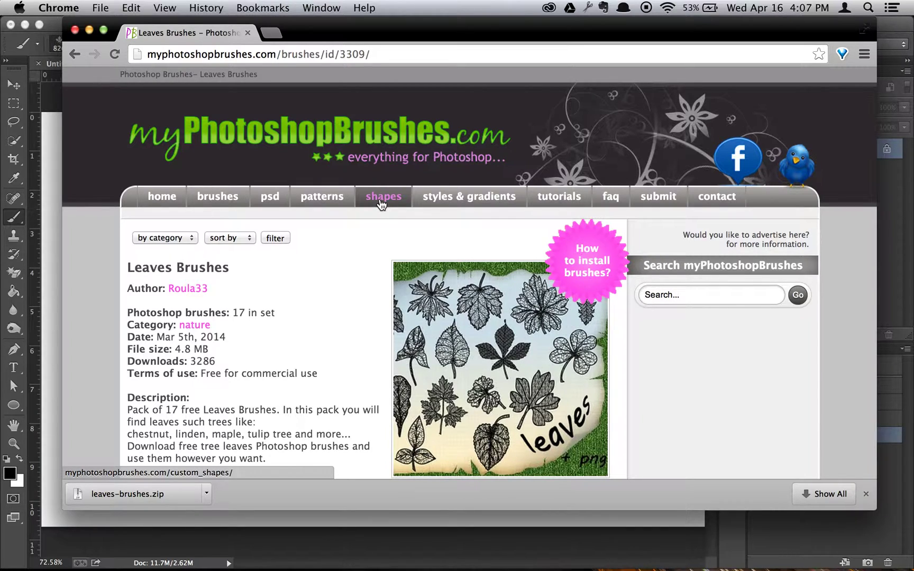
pyautogui.click(335, 201)
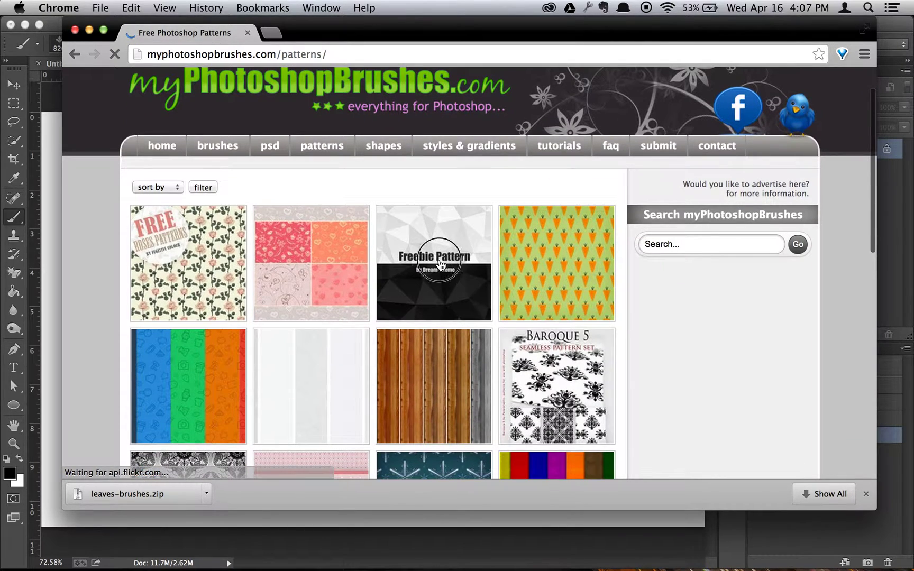
pyautogui.click(439, 266)
pyautogui.scroll(-5, 387, 296)
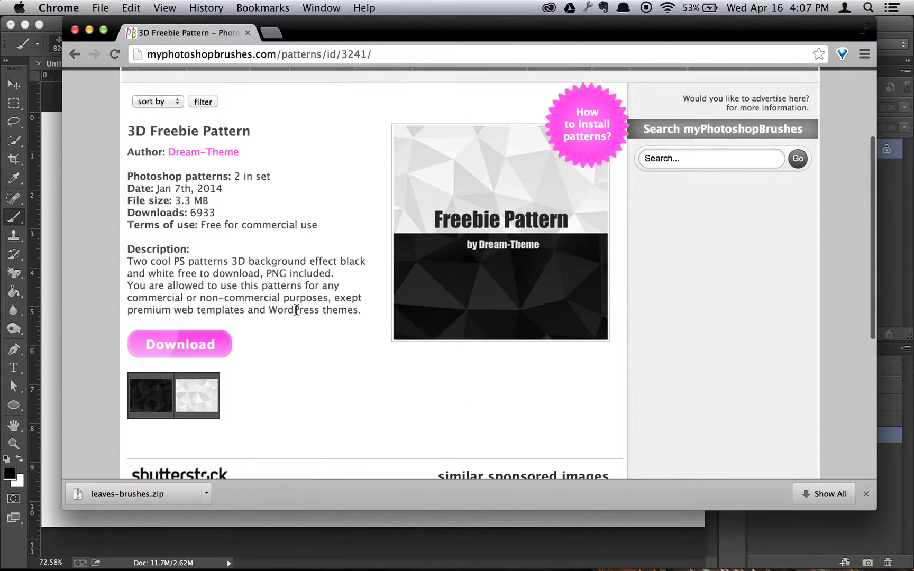
pyautogui.click(181, 352)
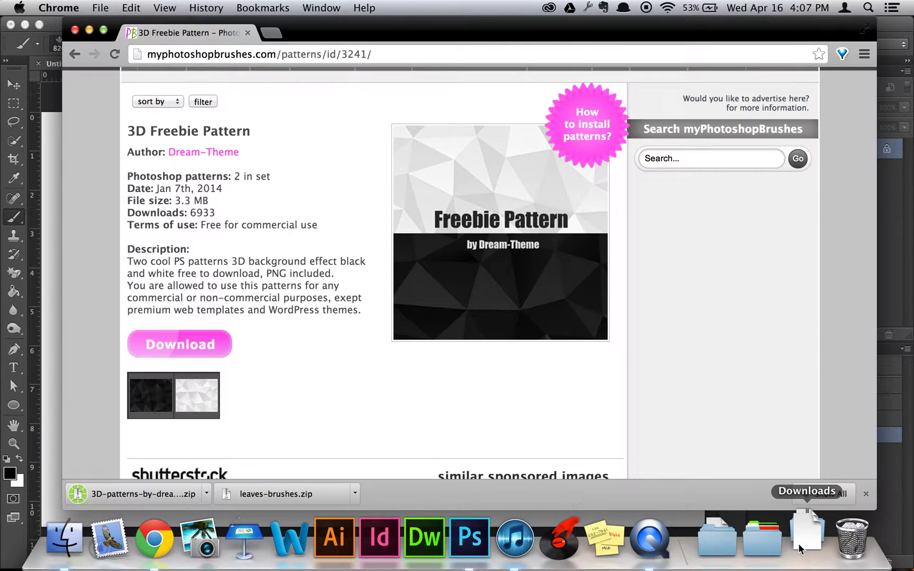
pyautogui.click(806, 539)
# Unpack the 3D patterns zip and open the folder containing 3D-patterns-by-dream-theme.pat
pyautogui.click(808, 494)
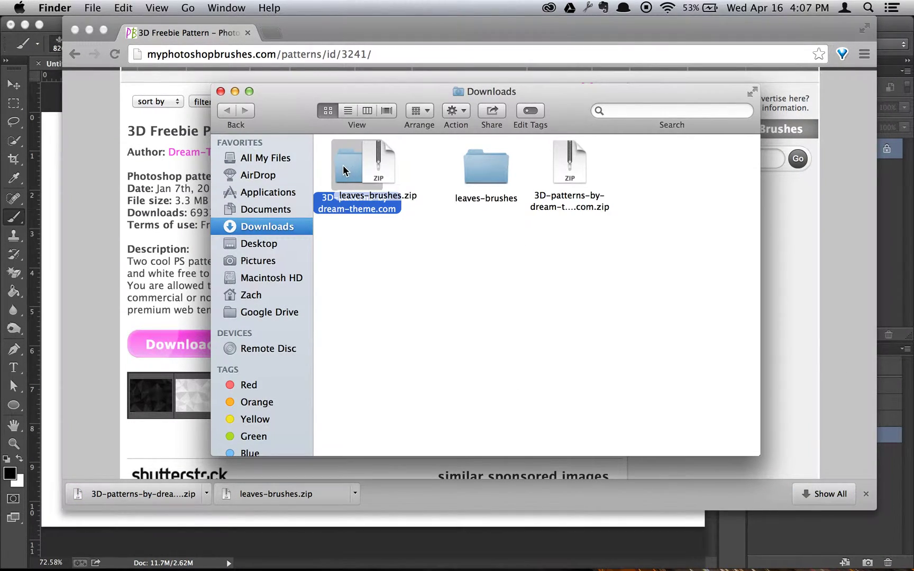
pyautogui.doubleClick(343, 169)
pyautogui.click(343, 184)
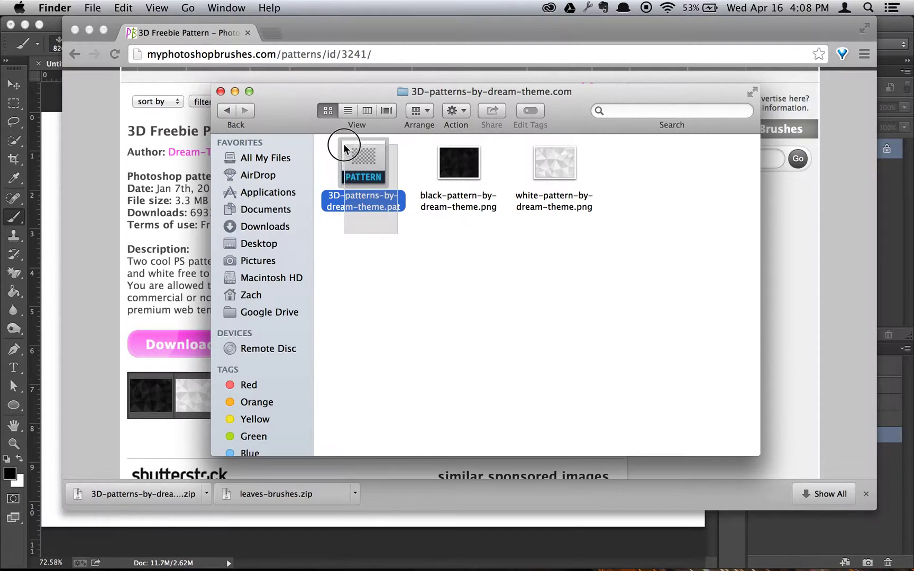
pyautogui.click(386, 226)
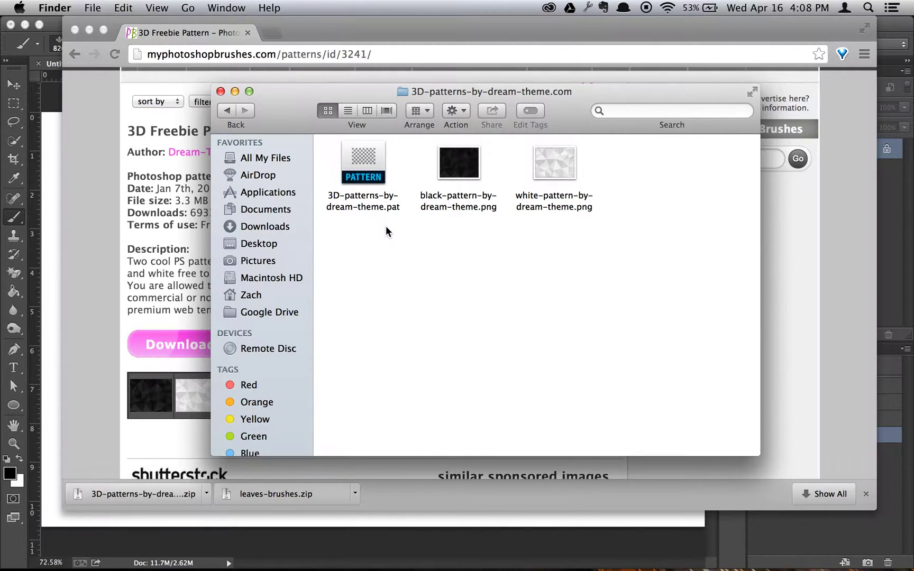
# Open Applications > Adobe Photoshop CC > Presets > Patterns in a new tab, then close the Finder windows
pyautogui.press('super+t')
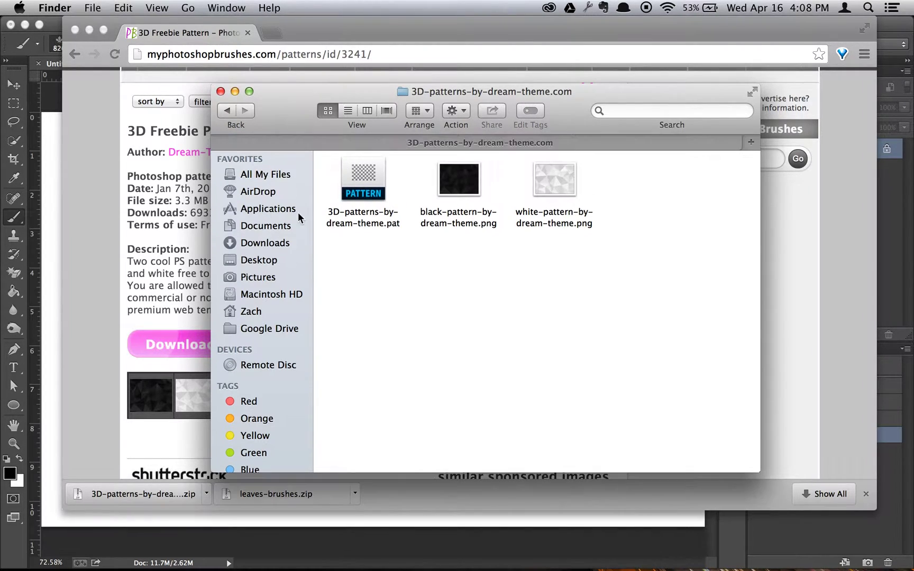
pyautogui.click(270, 208)
pyautogui.doubleClick(375, 239)
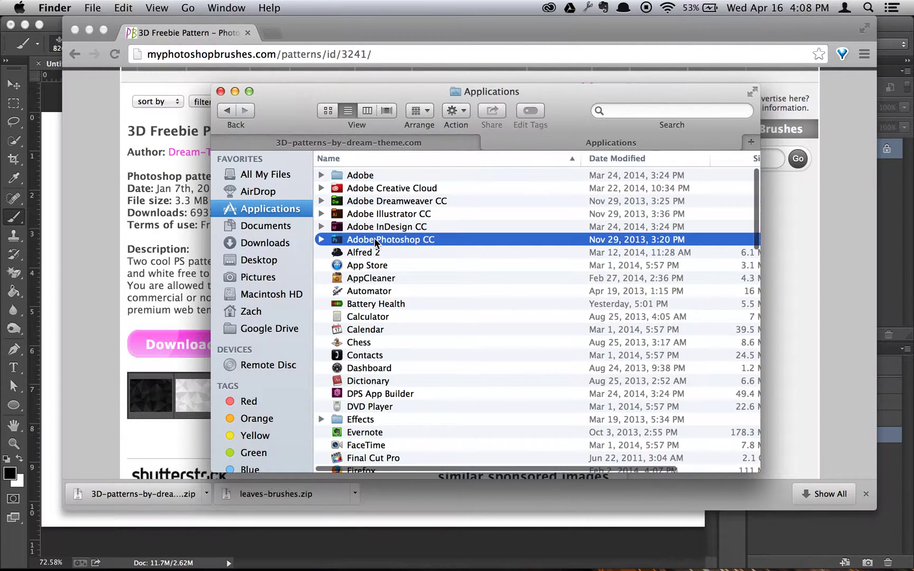
pyautogui.doubleClick(373, 252)
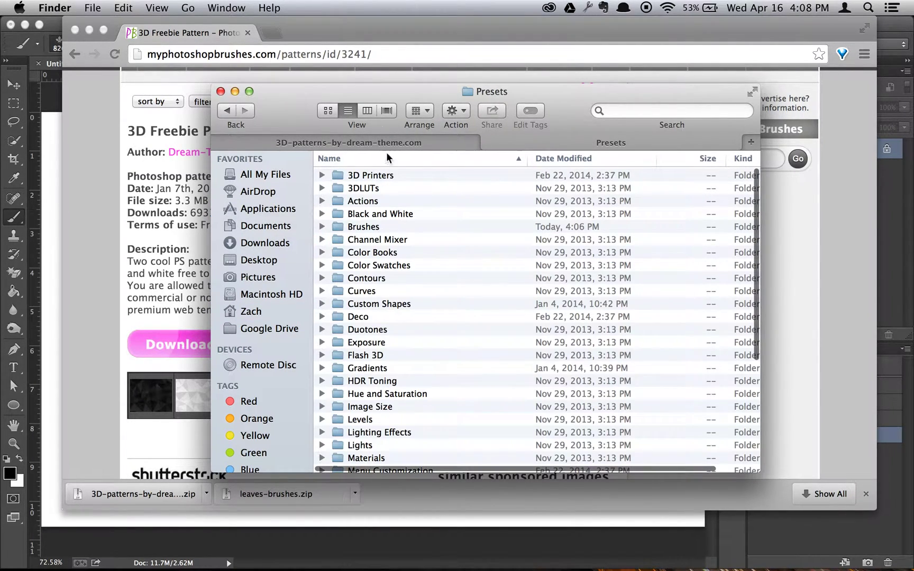
pyautogui.click(404, 292)
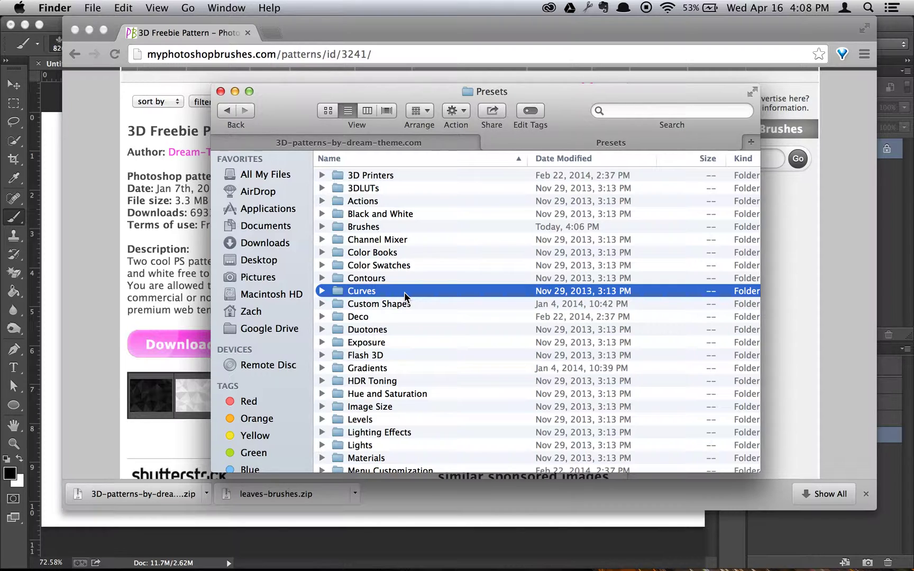
pyautogui.write('p')
pyautogui.scroll(-3, 365, 419)
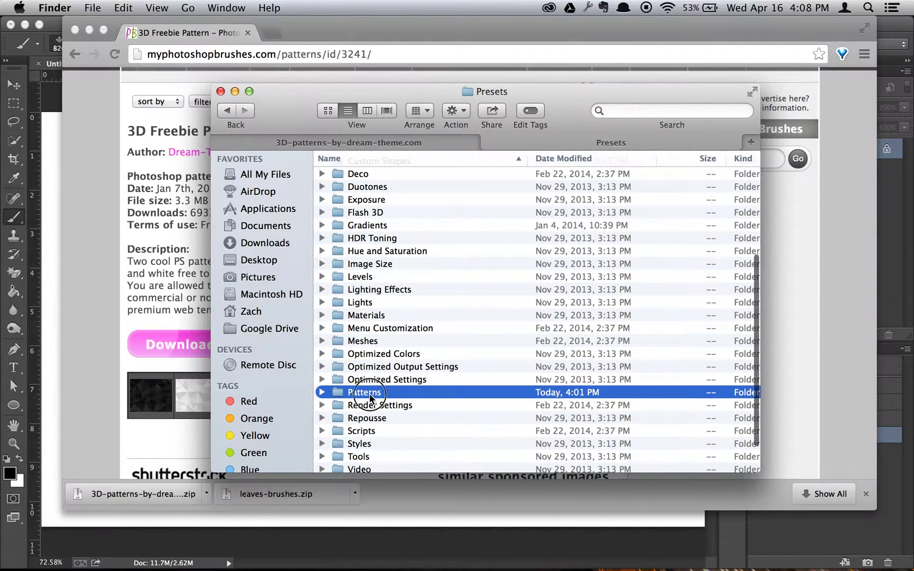
pyautogui.doubleClick(369, 393)
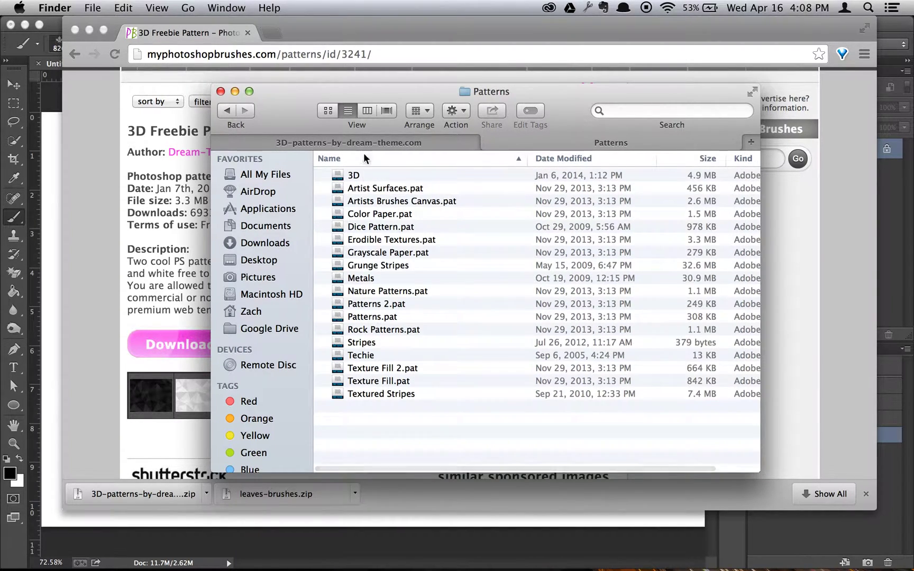
pyautogui.click(221, 91)
pyautogui.click(206, 78)
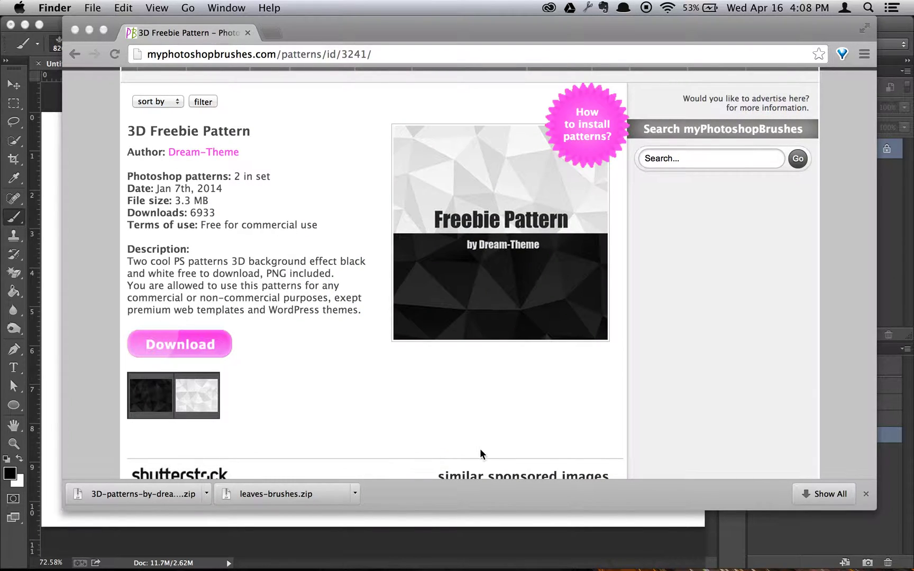
pyautogui.scroll(5, 482, 452)
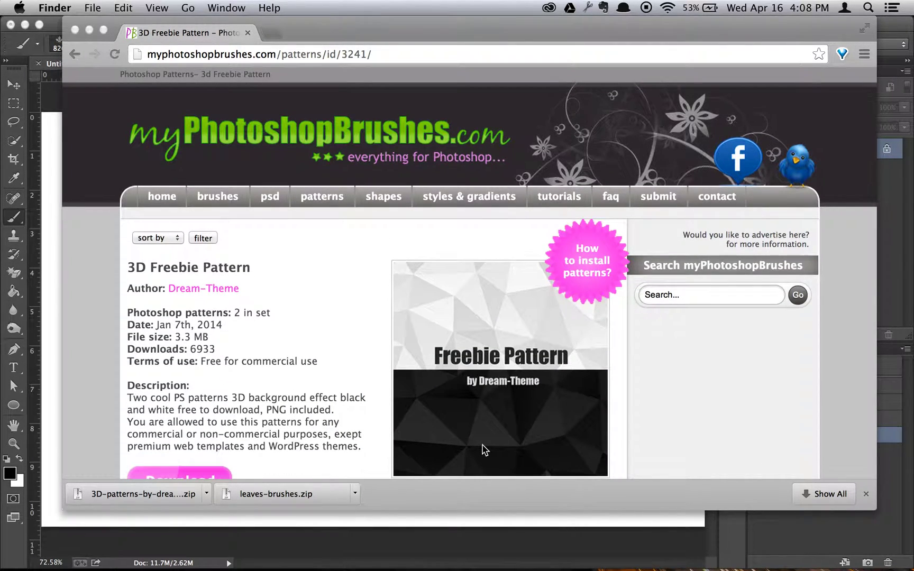